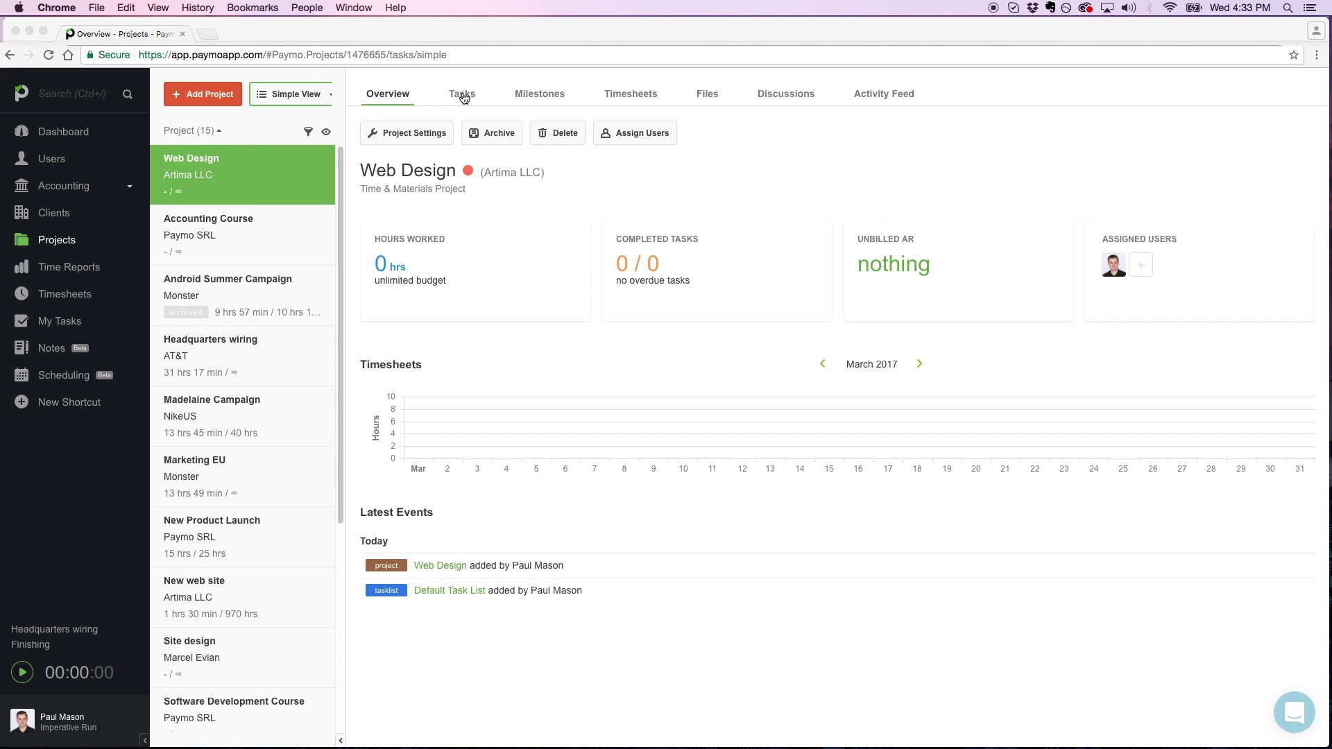
Rename the default task list in the Web Design project's tasks as WEB DESIGN.
left_click(463, 96)
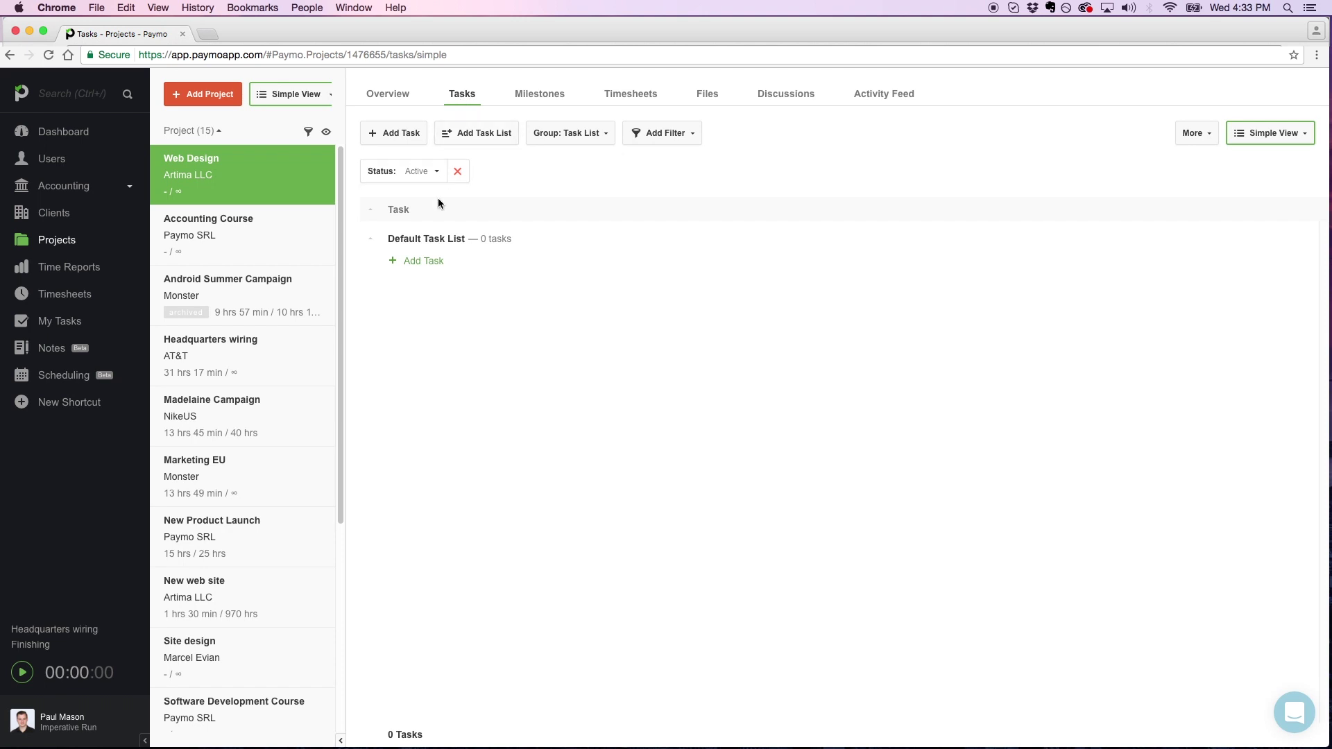
left_click(434, 238)
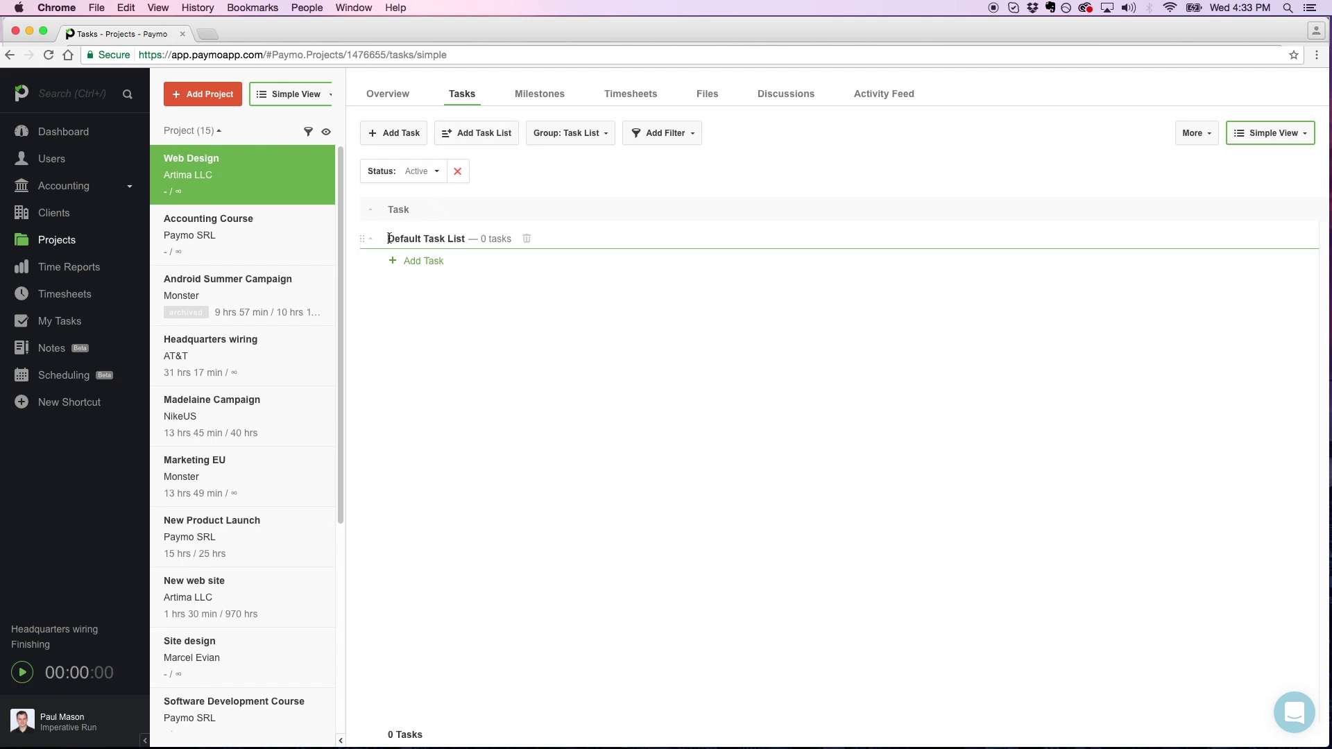
left_click_drag(388, 238, 471, 245)
type("WEB DESIGN")
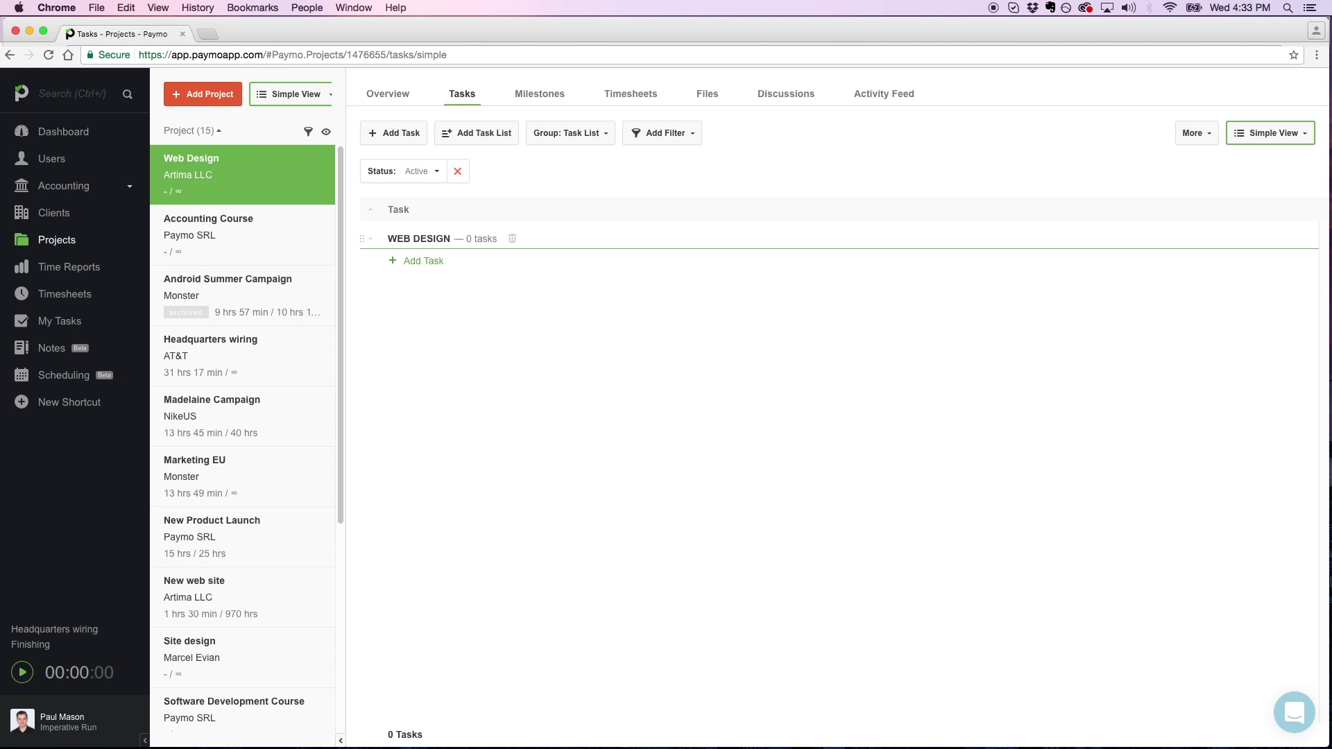
Add the tasks Research, Written Plan, Find Collaborators, Design and Programming Interface to the WEB DESIGN list.
left_click(425, 262)
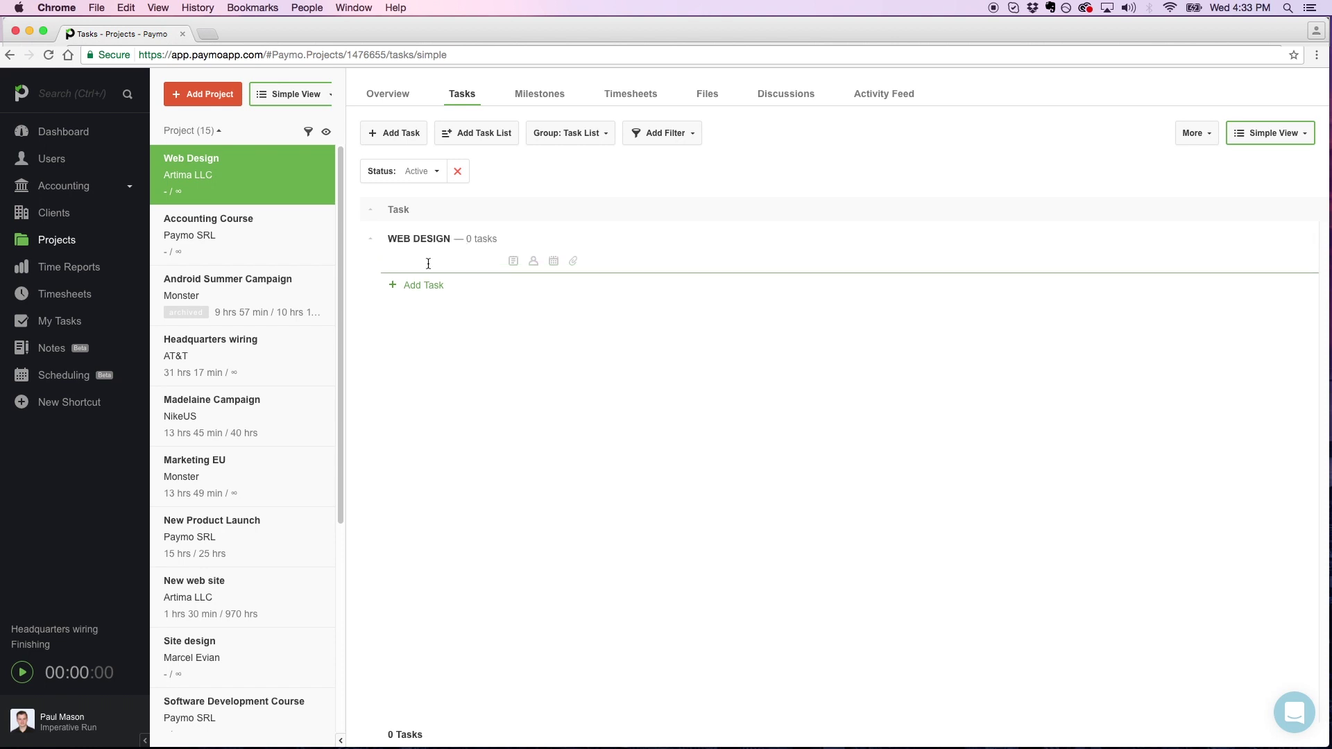
type("Research")
key("Return")
type("Written Plan")
key("Return")
type("Find C")
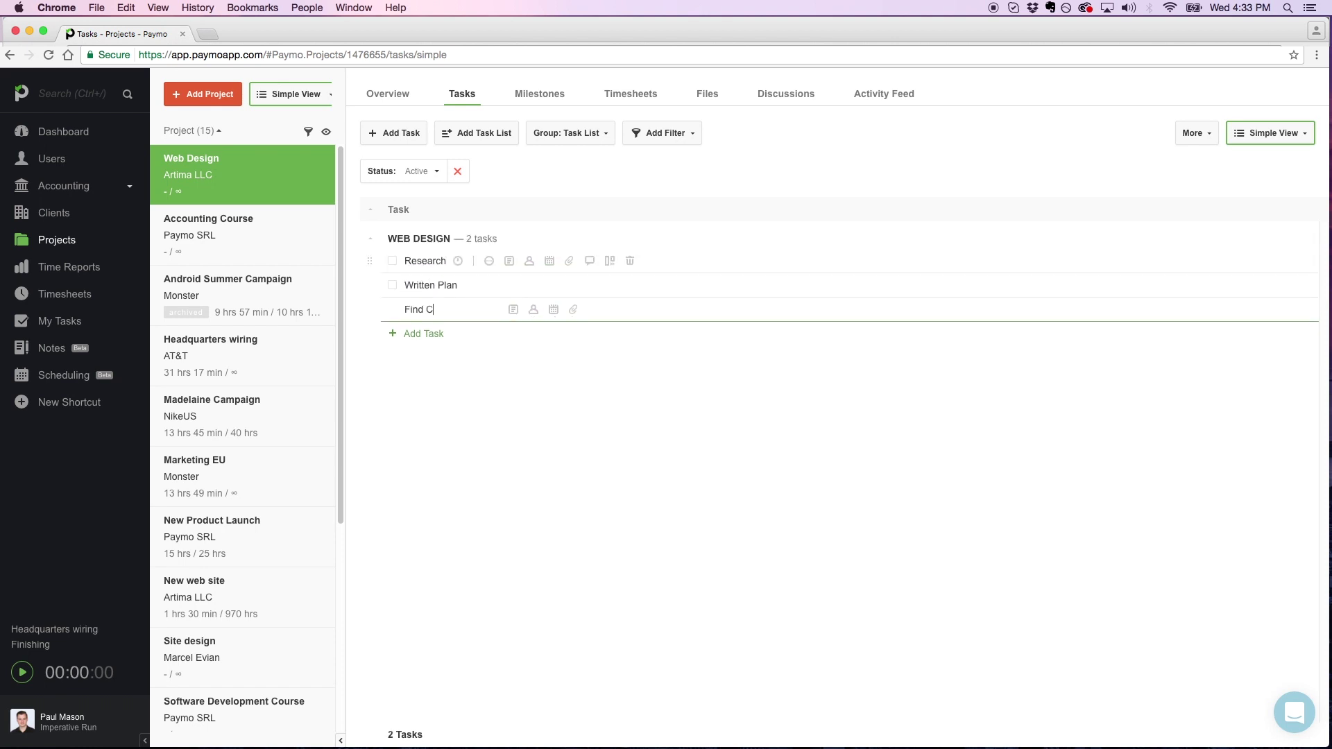
type("ollaborators")
key("Return")
type("Design")
key("Return")
type("Programming Interface")
key("Return")
Add the tasks Client Meeting, Wireframing, Choose Technology, Architecture and Write Content to the WEB DESIGN list.
type("Client Meeting")
key("Return")
type("Wireframing")
key("Return")
type("Choose Technology")
key("Return")
type("Architecture")
key("Return")
type("Write Content")
key("Return")
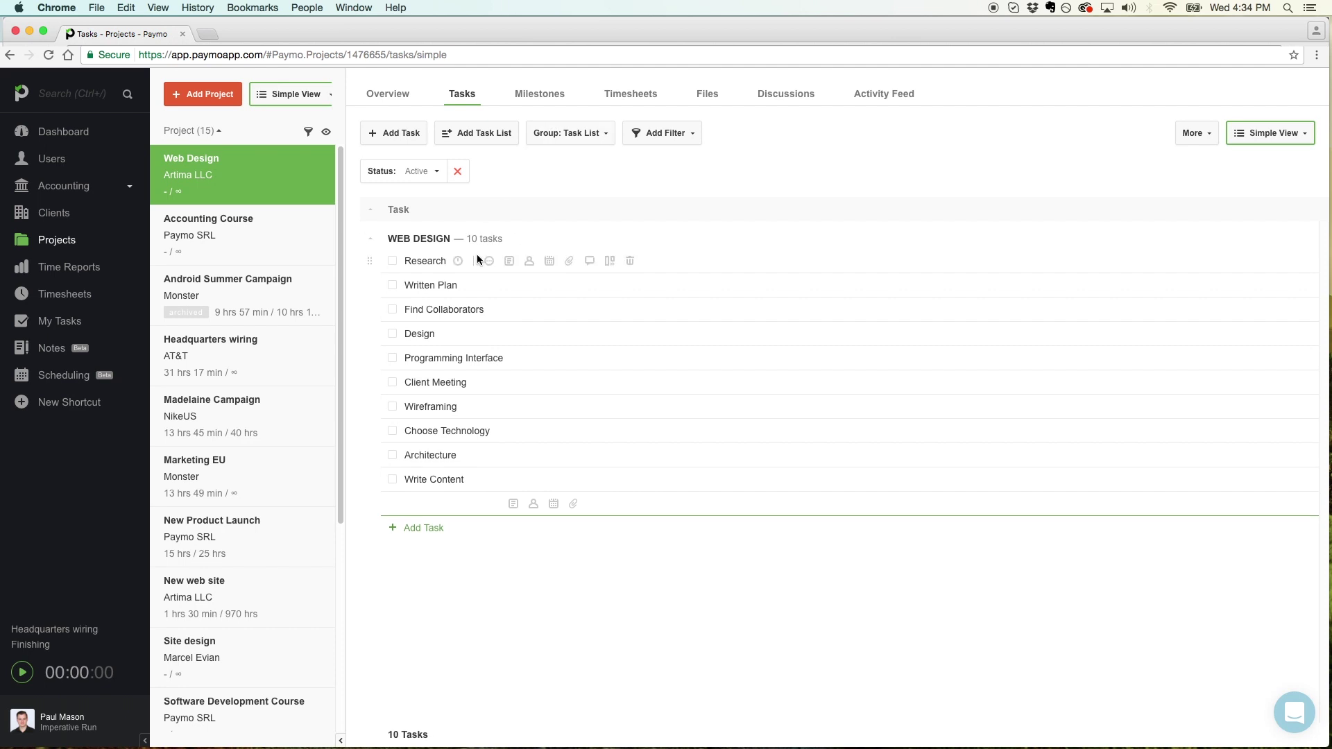
Assign one team member to the Research task and a different one to Written Plan.
left_click(530, 267)
left_click(533, 285)
left_click(546, 408)
left_click(541, 288)
left_click(545, 333)
left_click(558, 432)
Assign two team members to Find Collaborators and one other team member to Design.
left_click(568, 312)
left_click(572, 381)
left_click(571, 405)
left_click(517, 334)
left_click(522, 453)
Assign Programming Interface to the second Find Collaborators assignee and Client Meeting to the first one.
left_click(586, 358)
left_click(591, 430)
left_click(603, 505)
left_click(549, 382)
left_click(555, 478)
left_click(566, 529)
Assign Wireframing to the Client Meeting assignee, and Choose Technology and Architecture to the Programming Interface assignee.
left_click(544, 410)
left_click(545, 503)
left_click(557, 554)
left_click(574, 432)
left_click(577, 503)
left_click(590, 578)
left_click(541, 457)
left_click(550, 529)
left_click(563, 627)
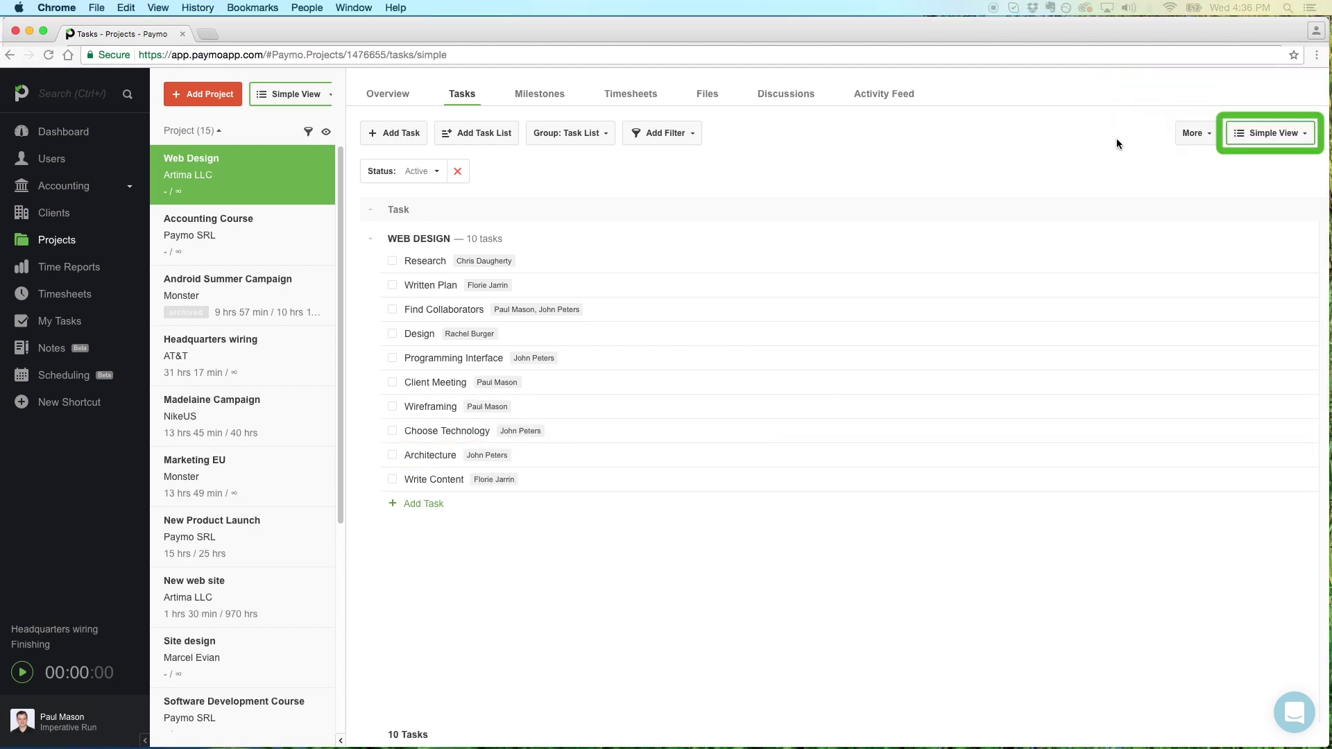
Show the project's tasks as a Gantt chart and collapse the main navigation and the project list.
left_click(1273, 133)
left_click(1251, 235)
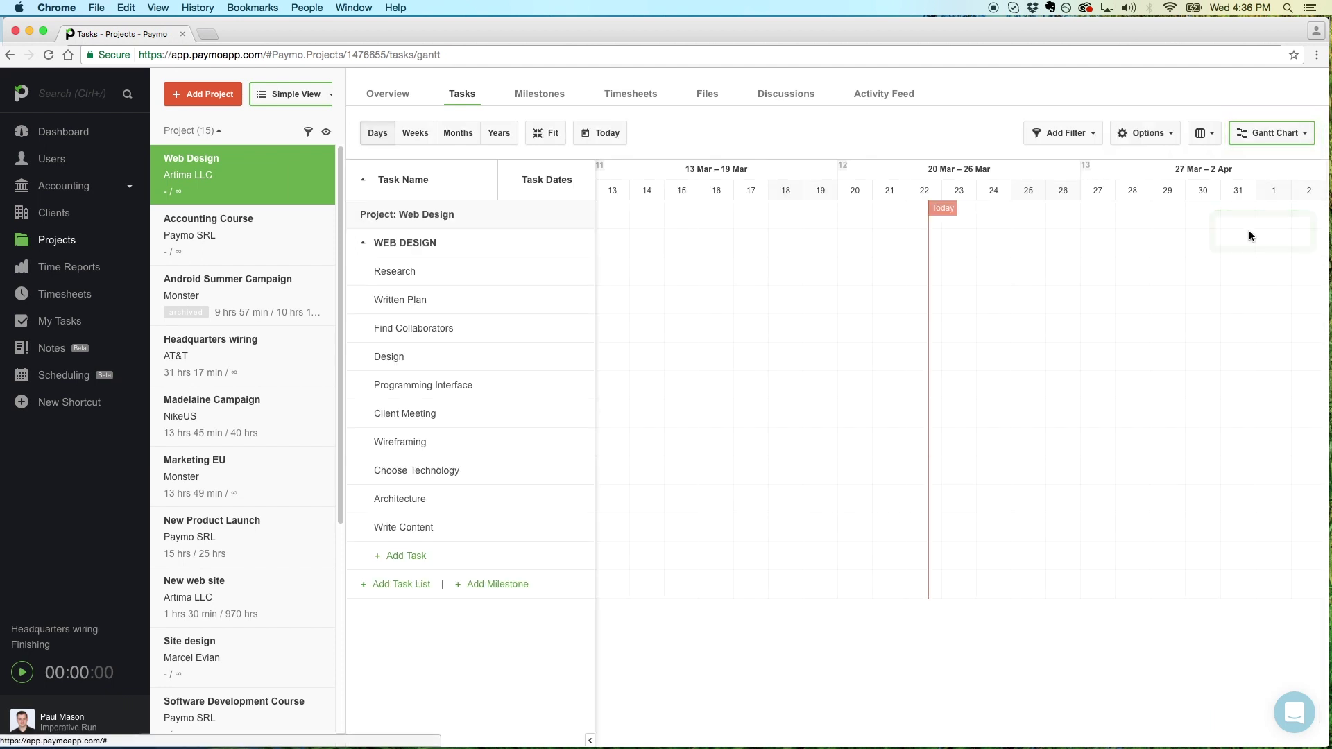
left_click(144, 740)
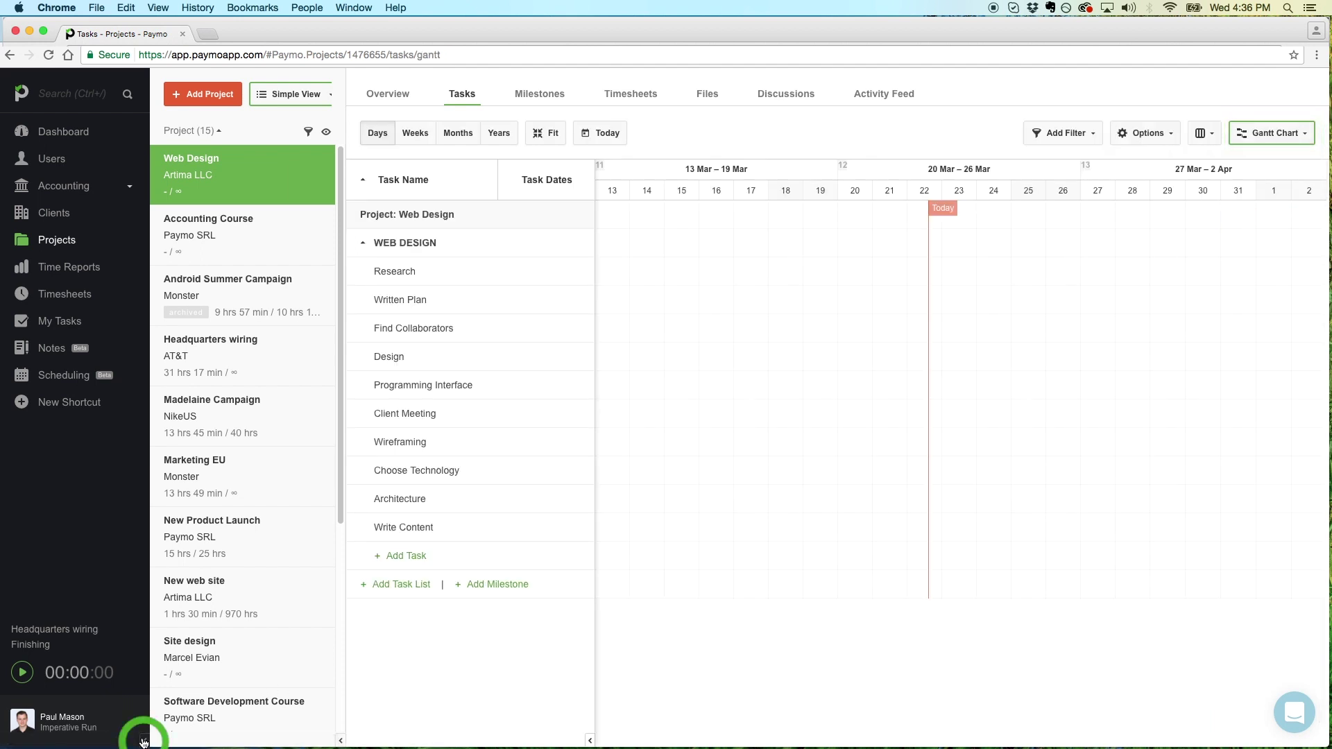
left_click(237, 740)
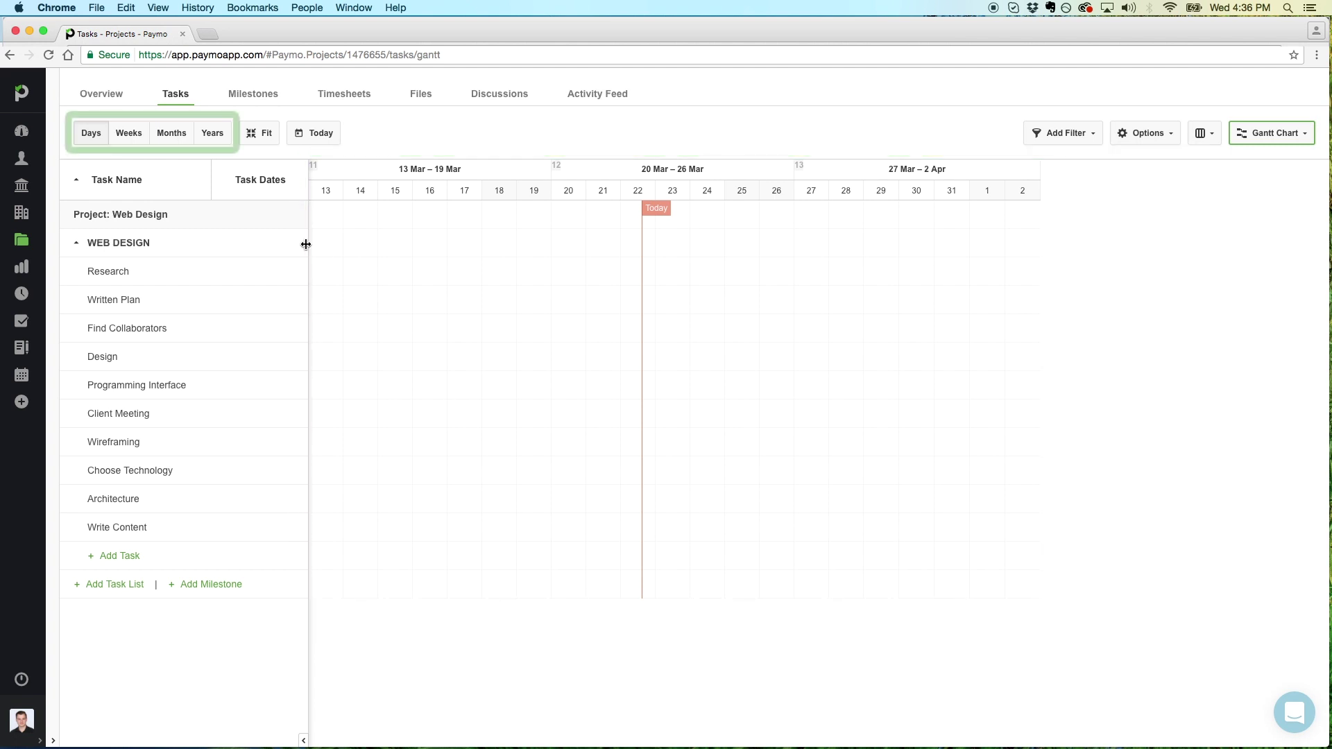
View the Gantt timeline in weeks, months and years, ending with the chart fitted to the project.
left_click(129, 134)
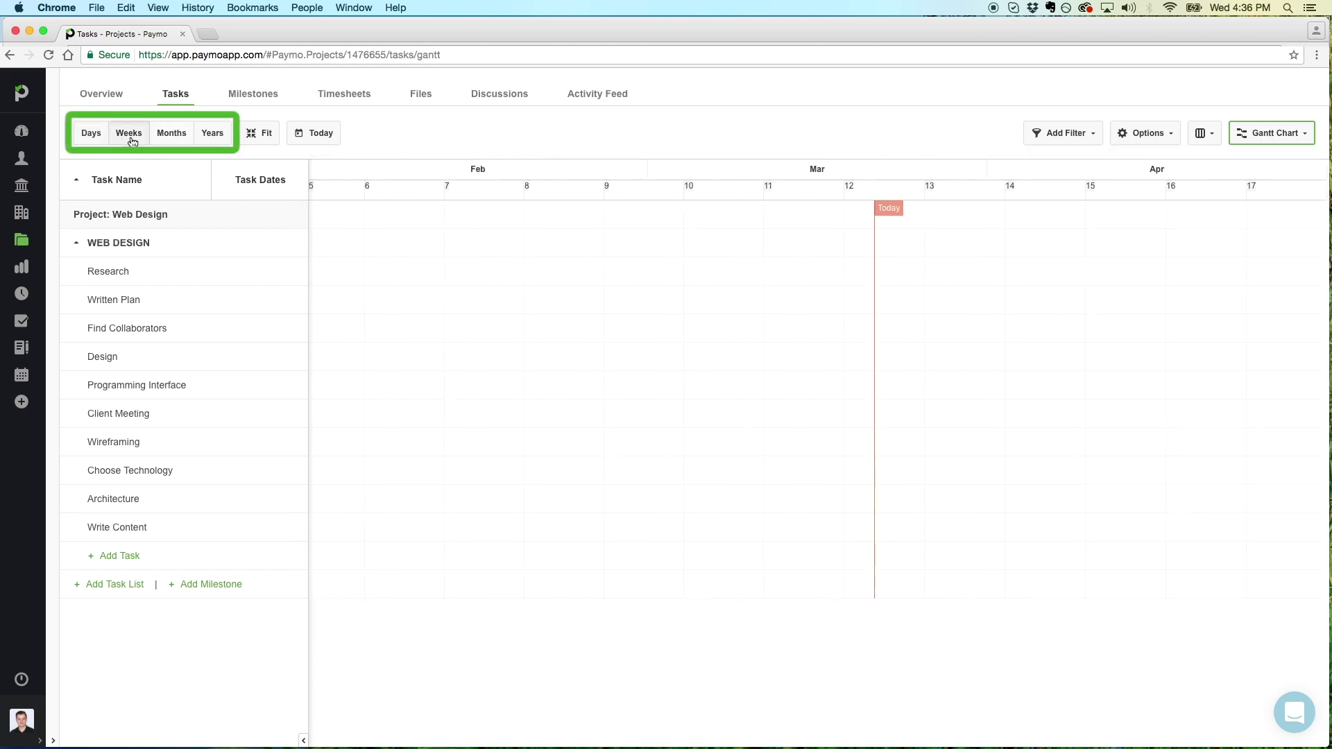
left_click(165, 135)
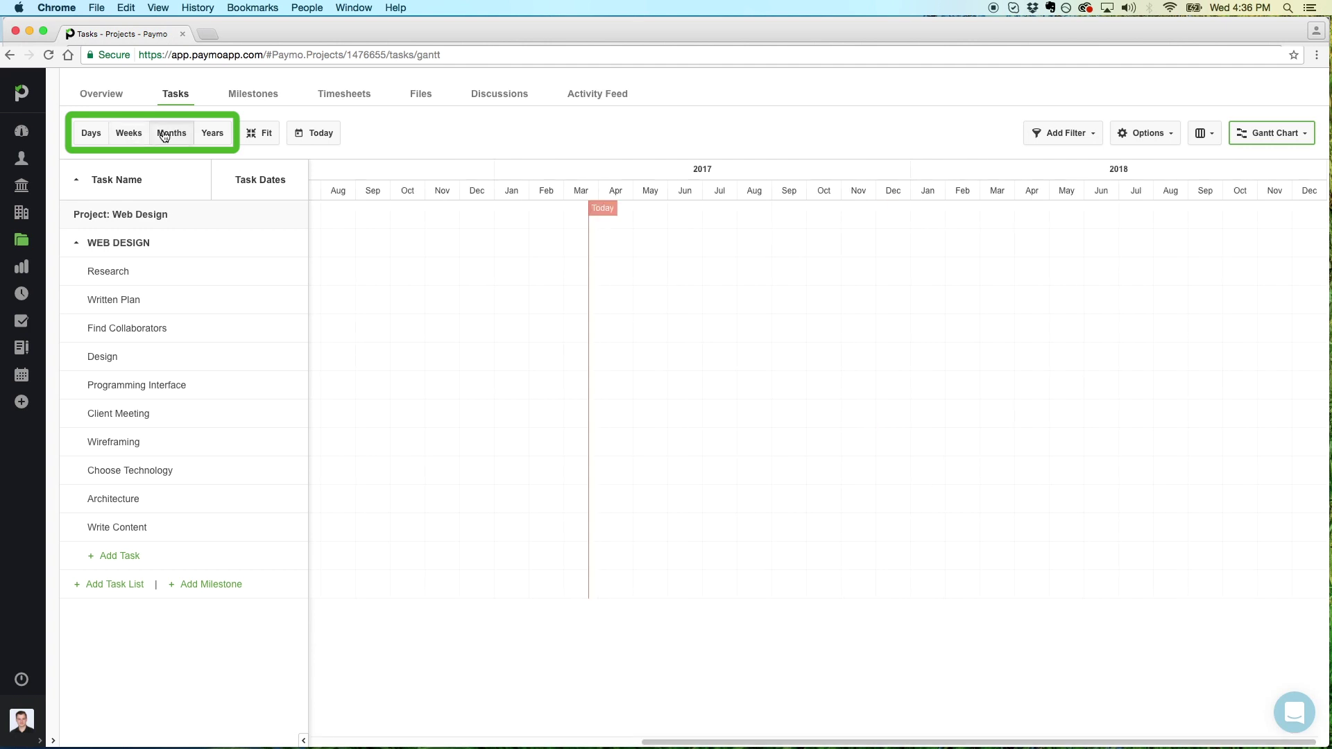
left_click(211, 135)
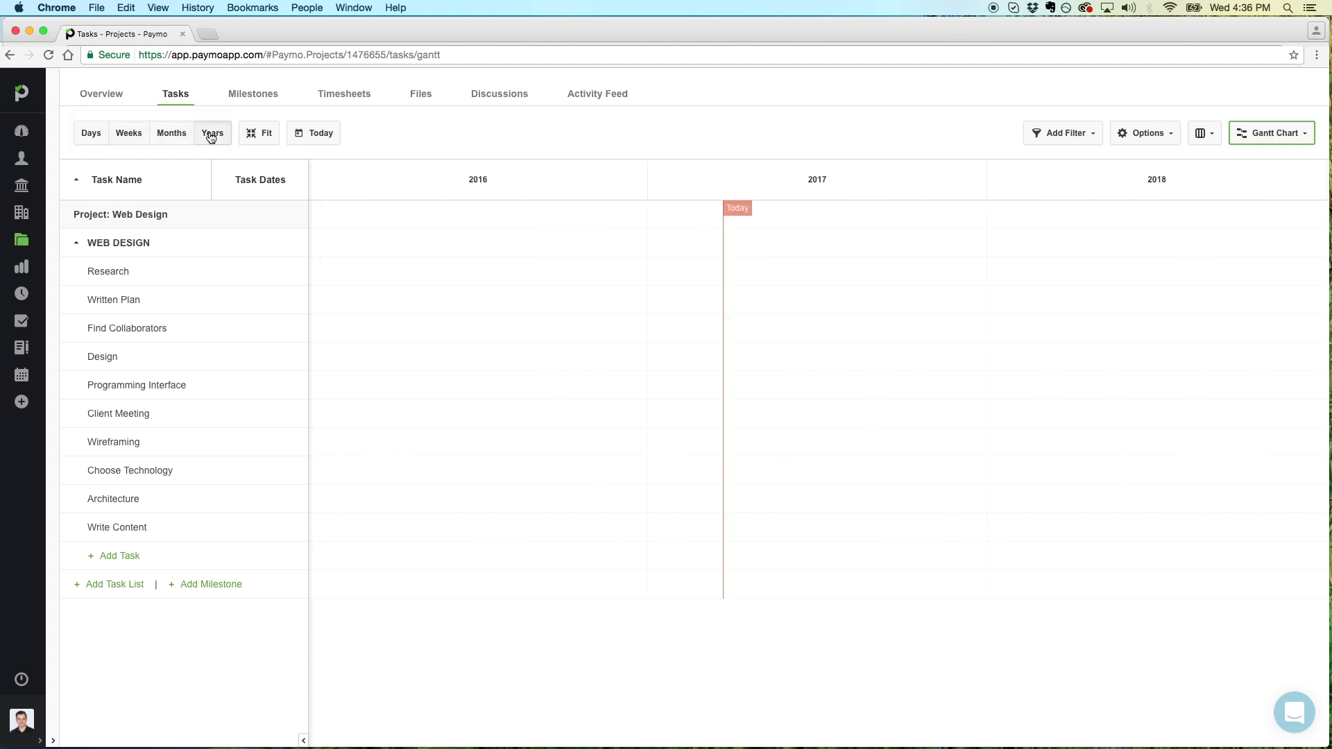
left_click(264, 138)
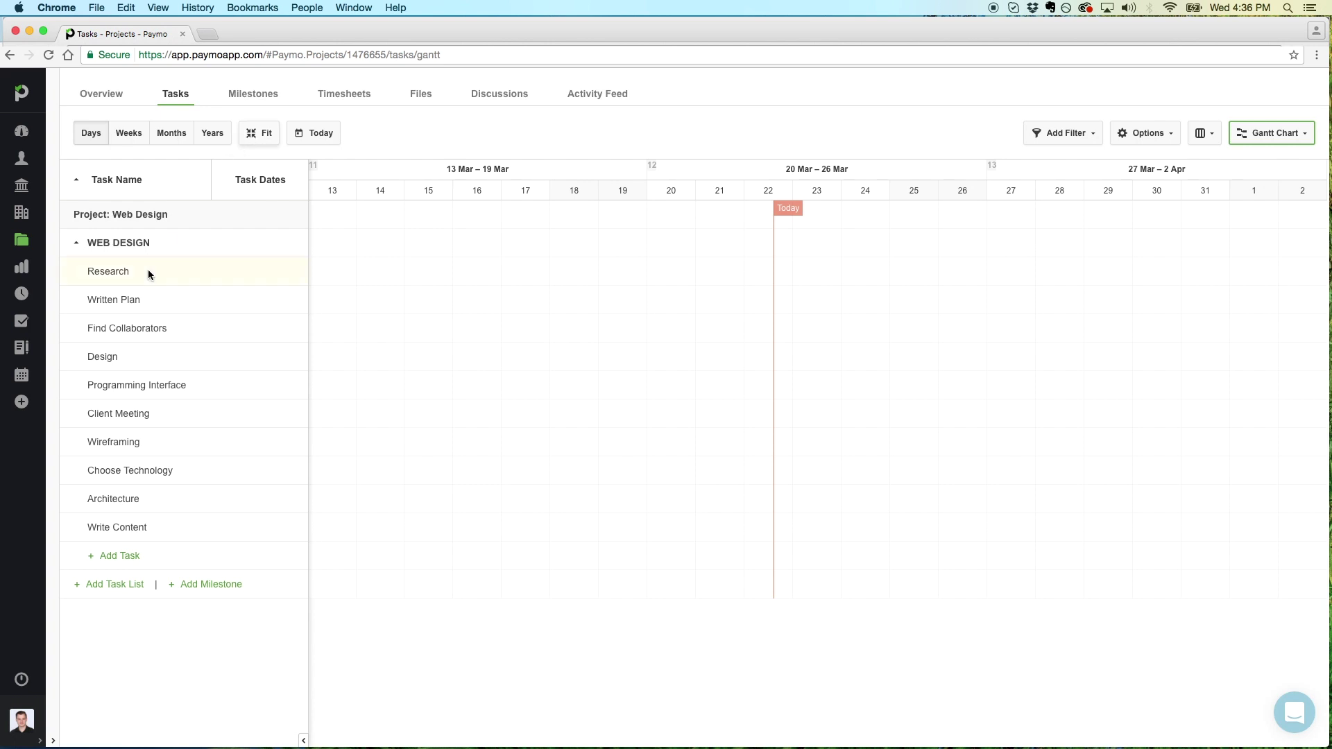
Add a task named Site Launch to the WEB DESIGN list and close its details.
left_click(120, 557)
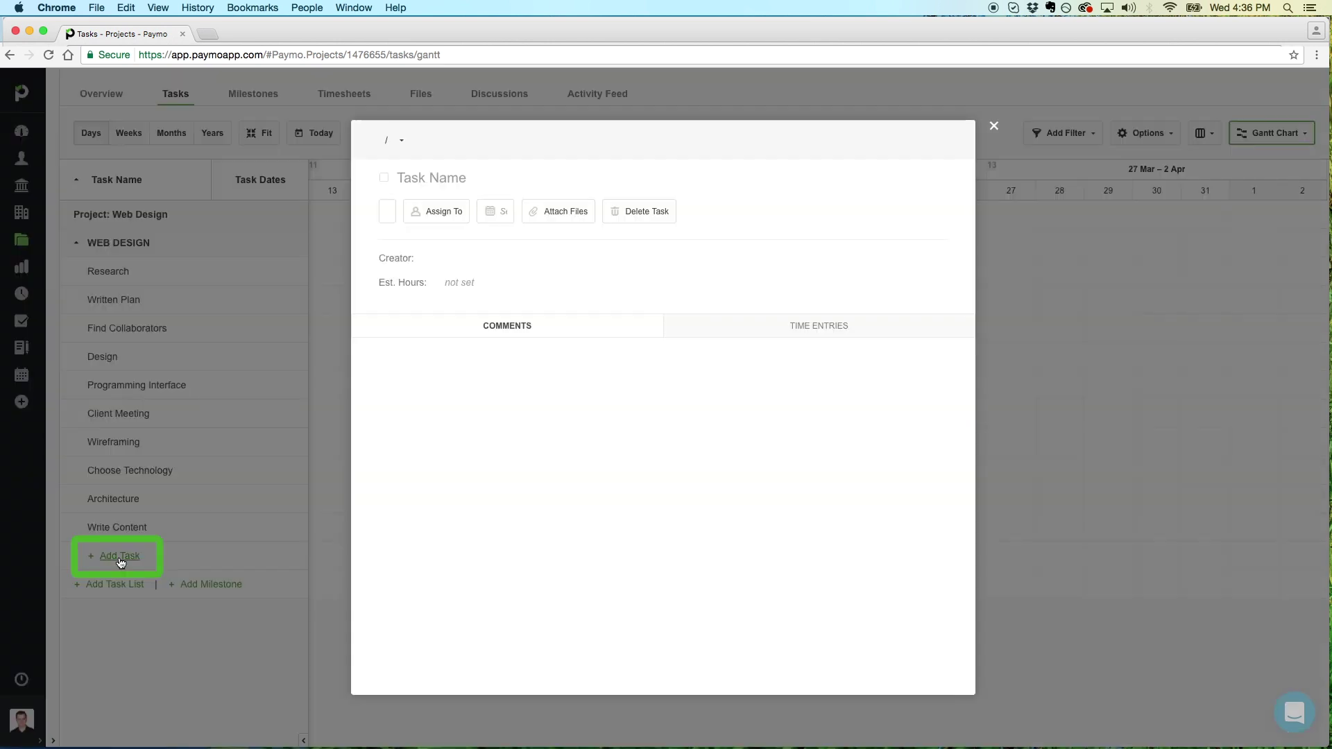
type("Site Launch")
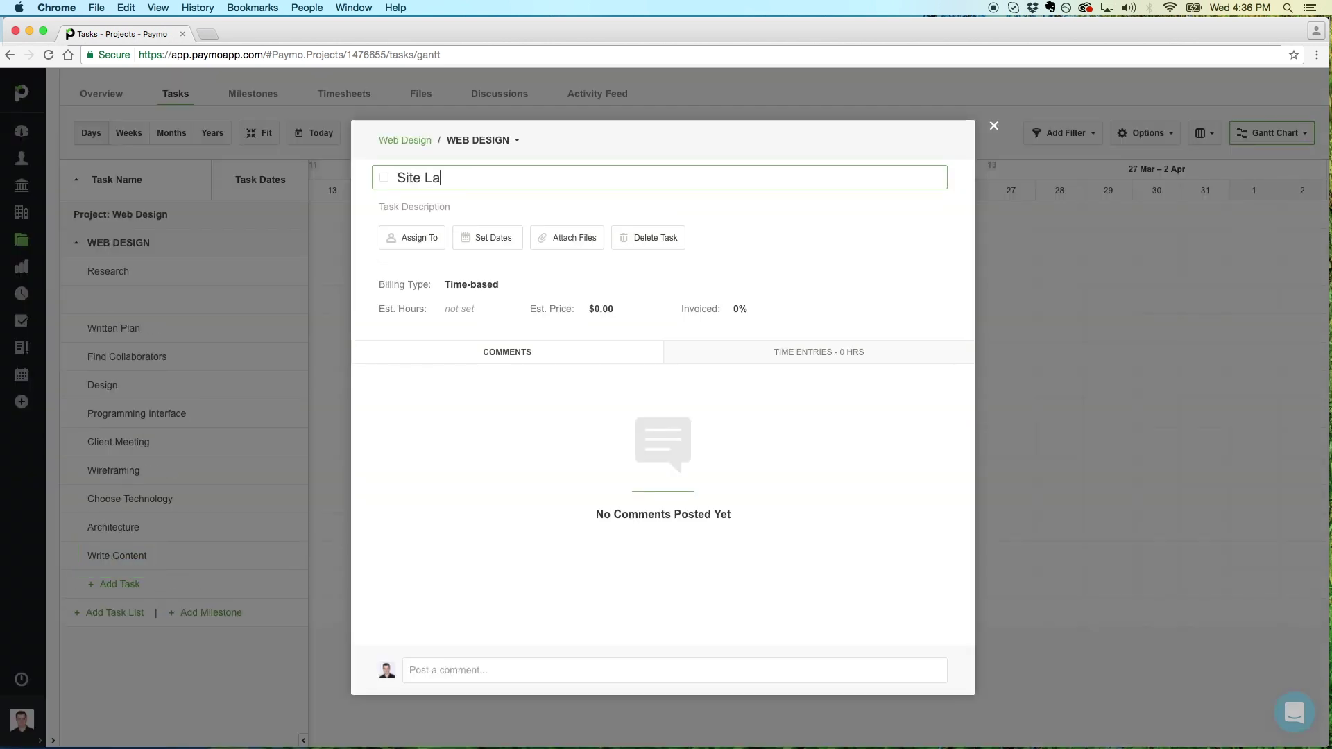
key("Return")
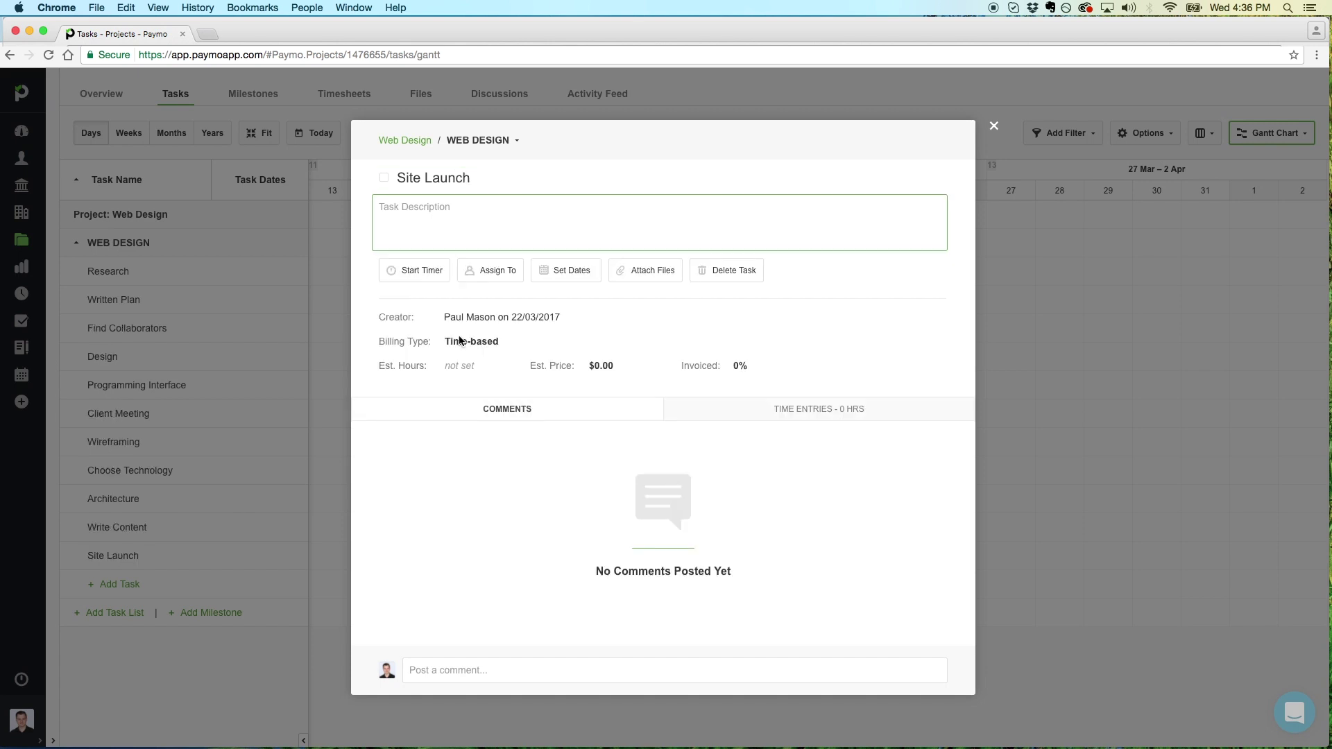
left_click(995, 127)
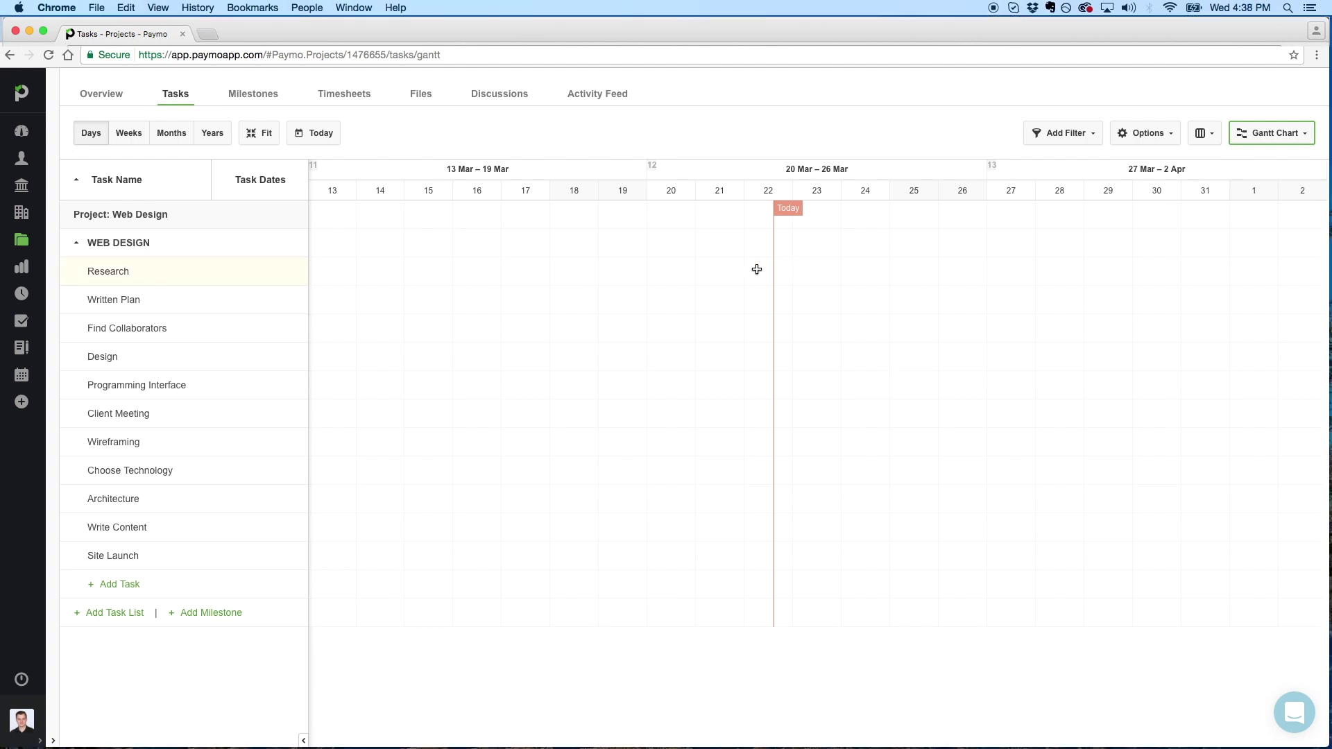
Schedule the Research task for 22–23 March on the Gantt chart.
left_click_drag(758, 277, 792, 275)
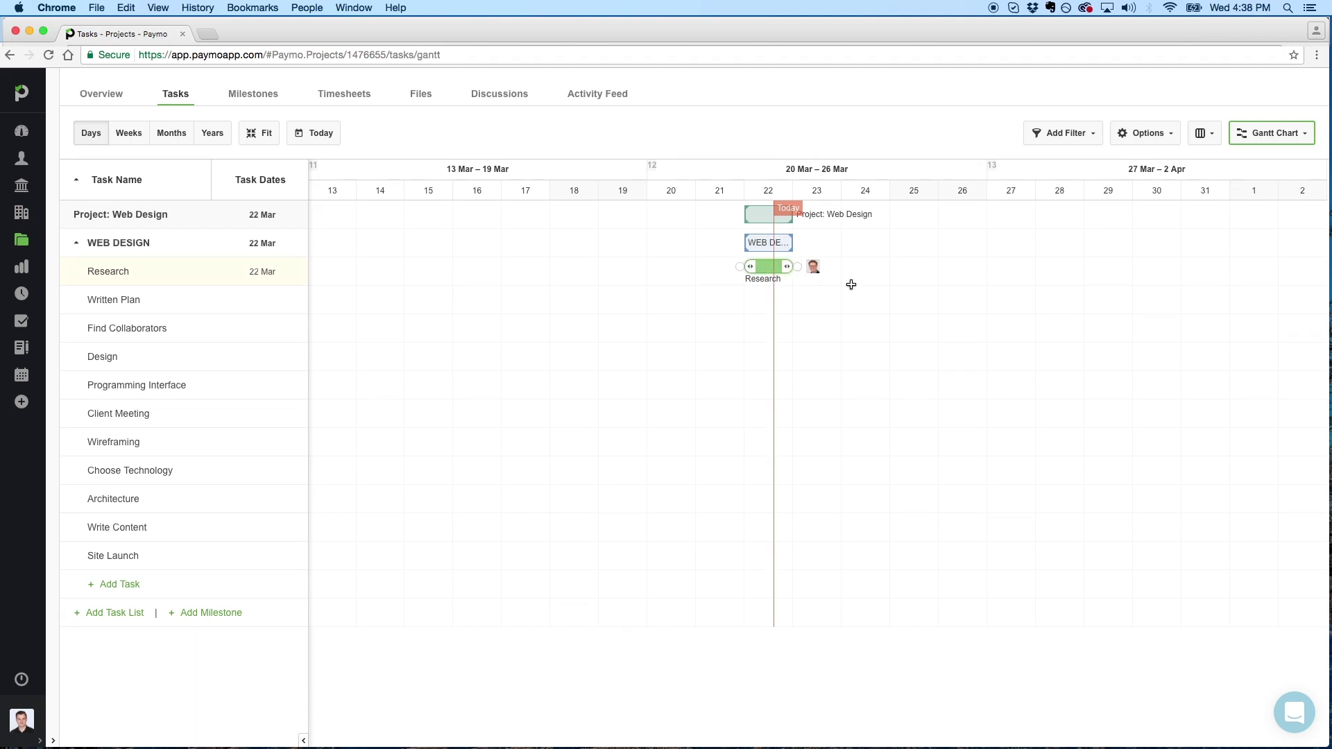
left_click_drag(787, 267, 885, 268)
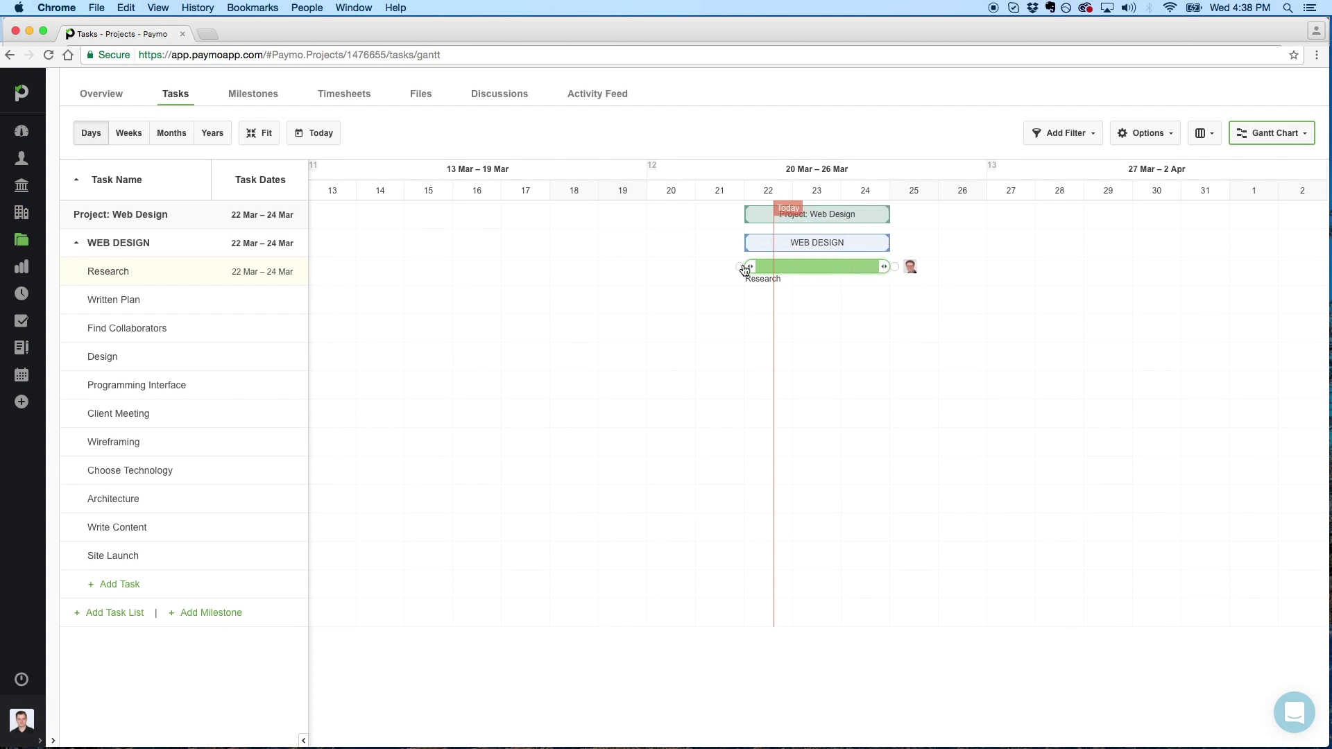
left_click_drag(749, 267, 807, 269)
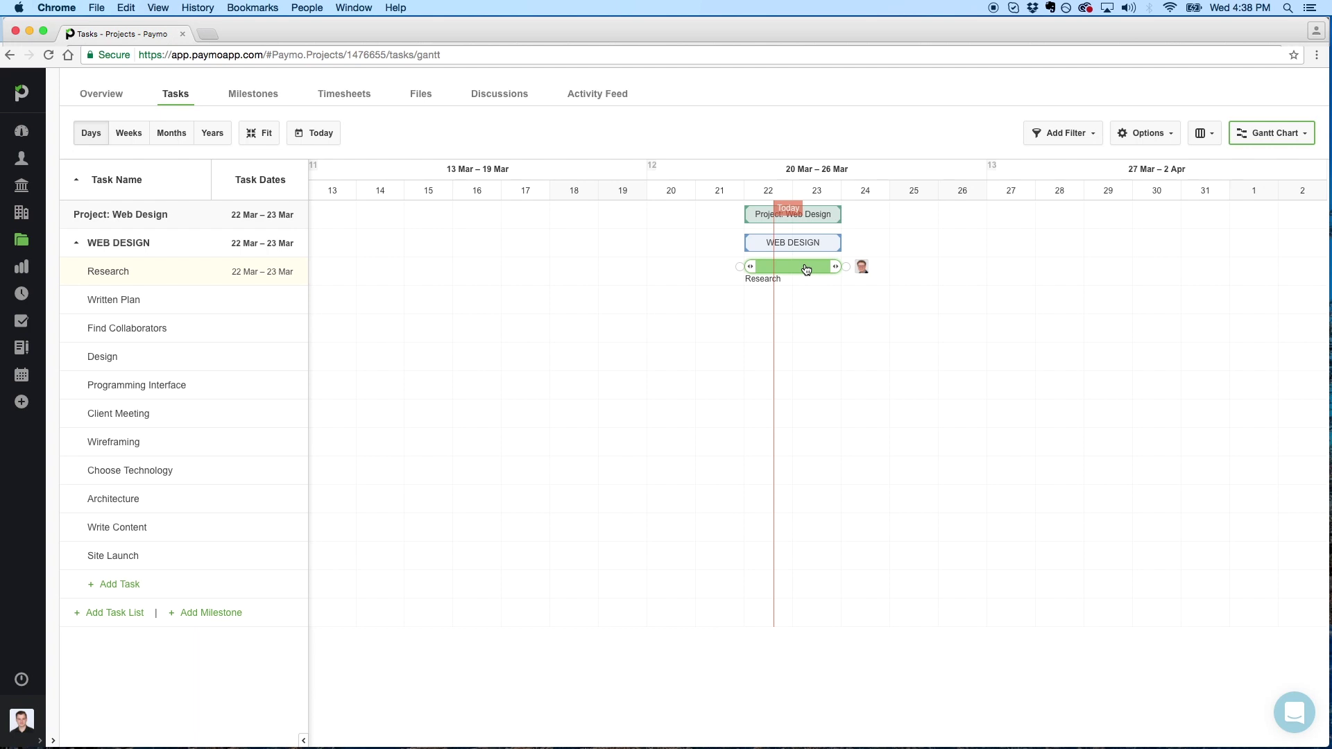
Schedule Client Meeting on 22 Mar, Written Plan 24–25 Mar, Find Collaborators 26–31 Mar, Wireframing 26–27 Mar and Choose Technology 26–28 Mar.
left_click_drag(752, 410, 793, 411)
left_click_drag(849, 301, 1225, 330)
left_click_drag(783, 442, 847, 442)
left_click_drag(783, 473, 884, 475)
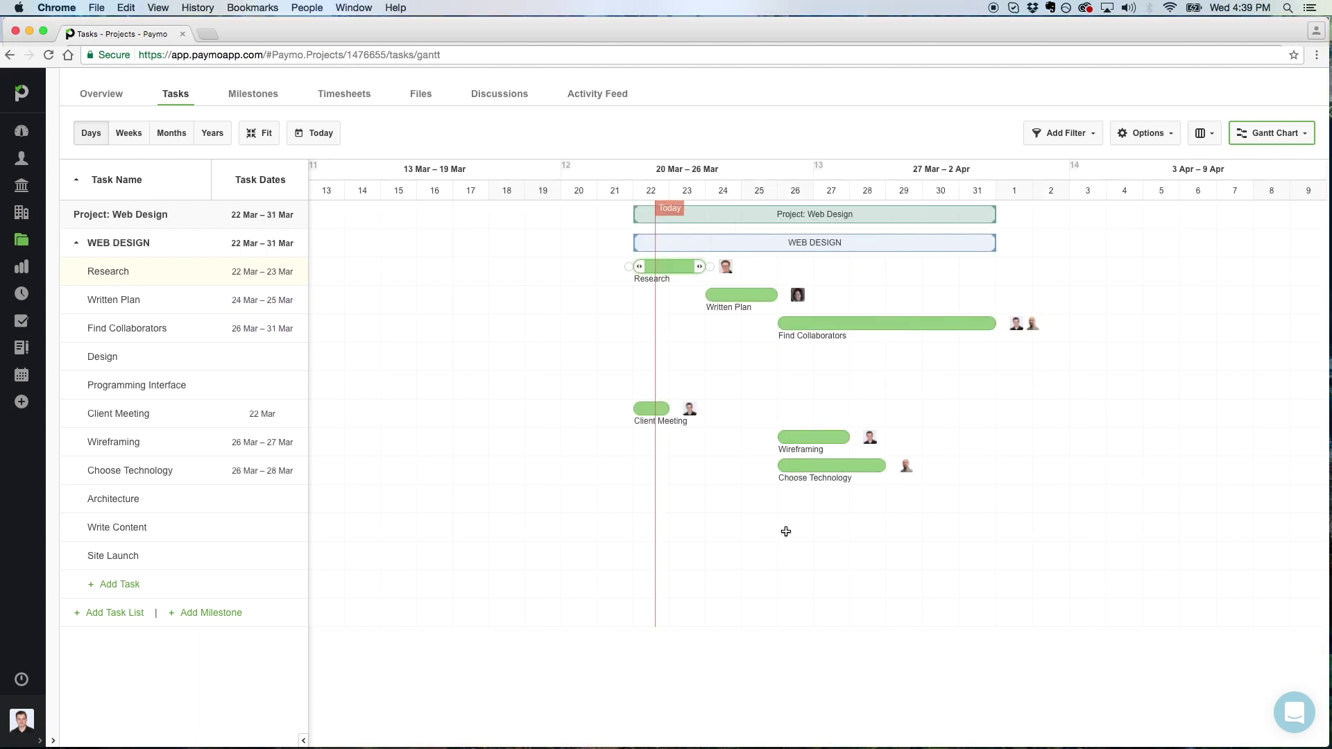
Schedule Write Content for 26–31 March, Design for 1–9 April and Architecture for 1–8 April.
left_click_drag(784, 532, 981, 530)
left_click_drag(1002, 356, 1304, 357)
left_click_drag(973, 499, 1171, 501)
On the weekly scale, schedule Programming Interface for 10 April–21 May and Site Launch for 22–28 May.
left_click(129, 132)
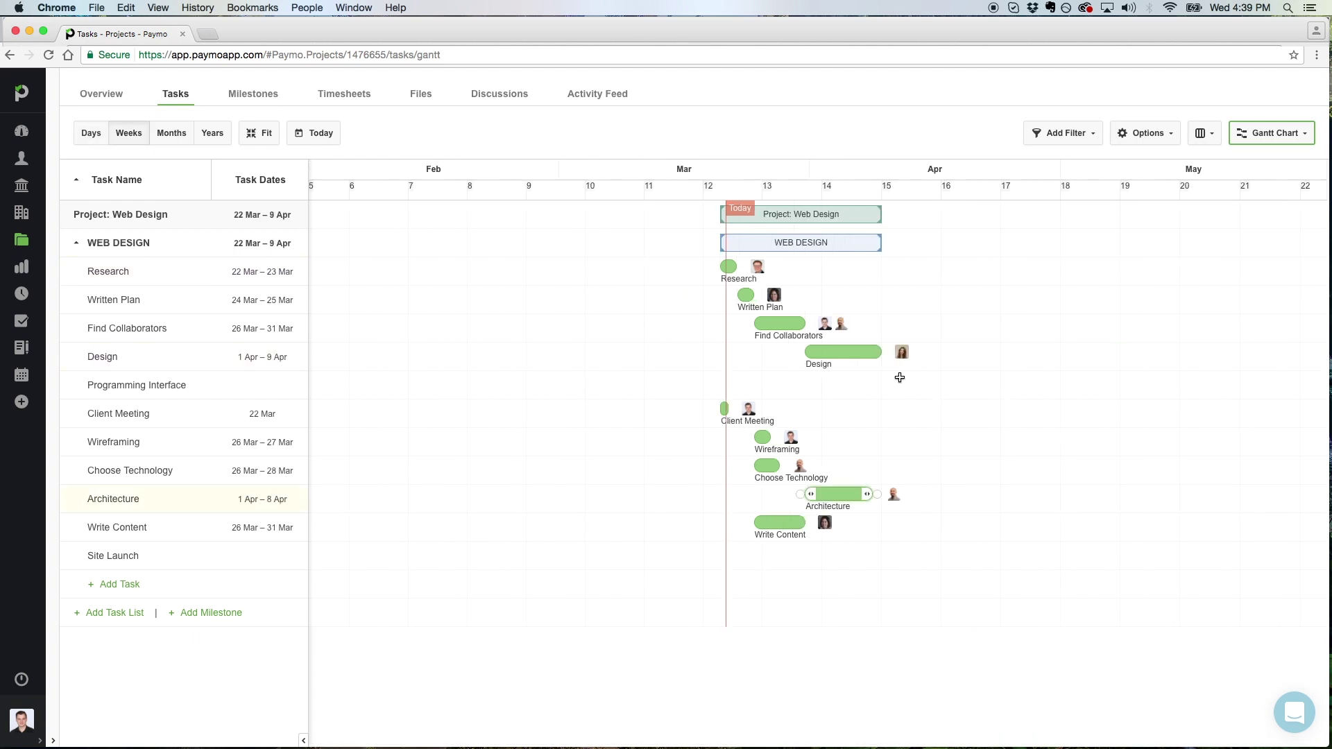
left_click_drag(768, 381, 1052, 381)
left_click_drag(1056, 553, 1100, 553)
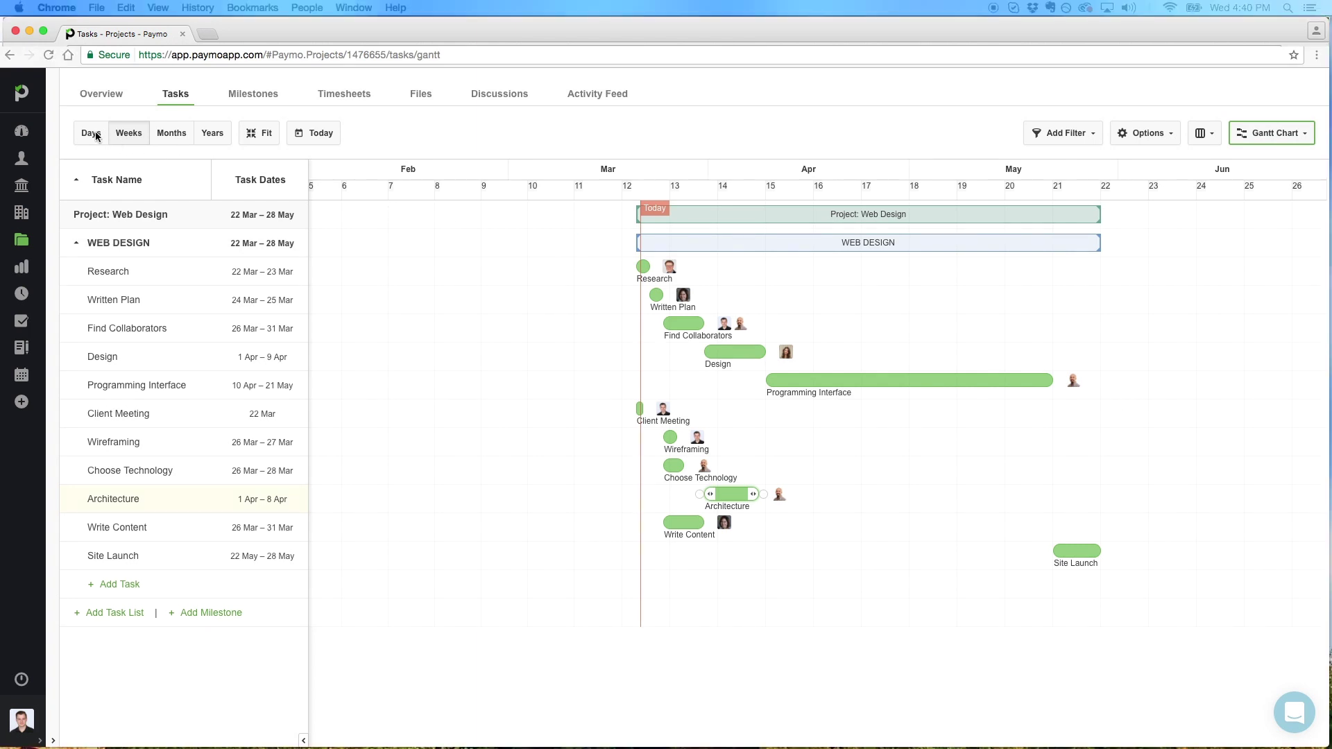
On the daily scale, create dependencies from Research and Client Meeting to Written Plan, Written Plan to Find Collaborators, and Find Collaborators to Design.
left_click(91, 133)
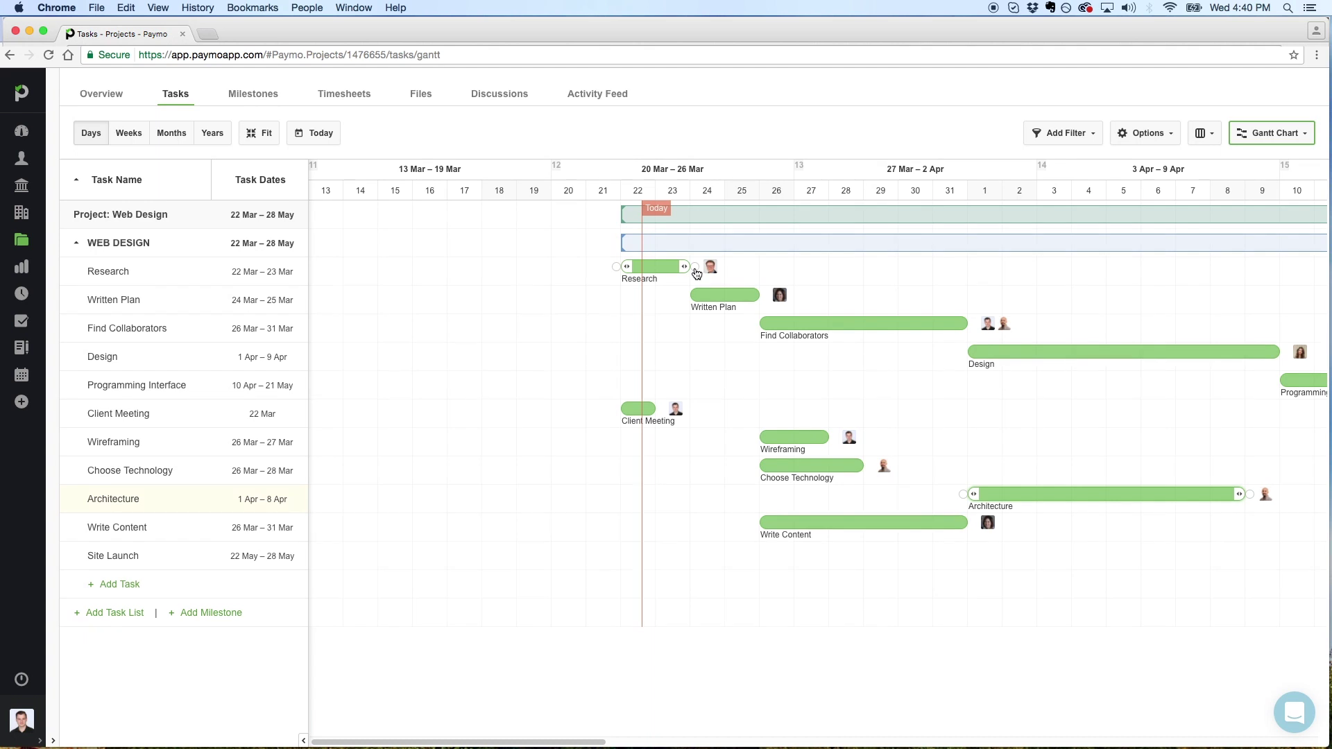
left_click_drag(696, 273, 686, 301)
left_click_drag(661, 409, 757, 323)
left_click_drag(972, 324, 964, 352)
Create dependencies from Written Plan to Wireframing and Write Content, from Wireframing to Choose Technology, and from Choose Technology to Architecture.
left_click_drag(764, 296, 756, 465)
left_click_drag(764, 295, 756, 522)
left_click_drag(868, 466, 963, 495)
Create dependencies from Write Content and Architecture to Programming Interface, and from Programming Interface to Site Launch.
left_click_drag(972, 524, 1277, 381)
left_click_drag(1250, 495, 1283, 382)
left_click(128, 133)
left_click_drag(1053, 380, 1050, 559)
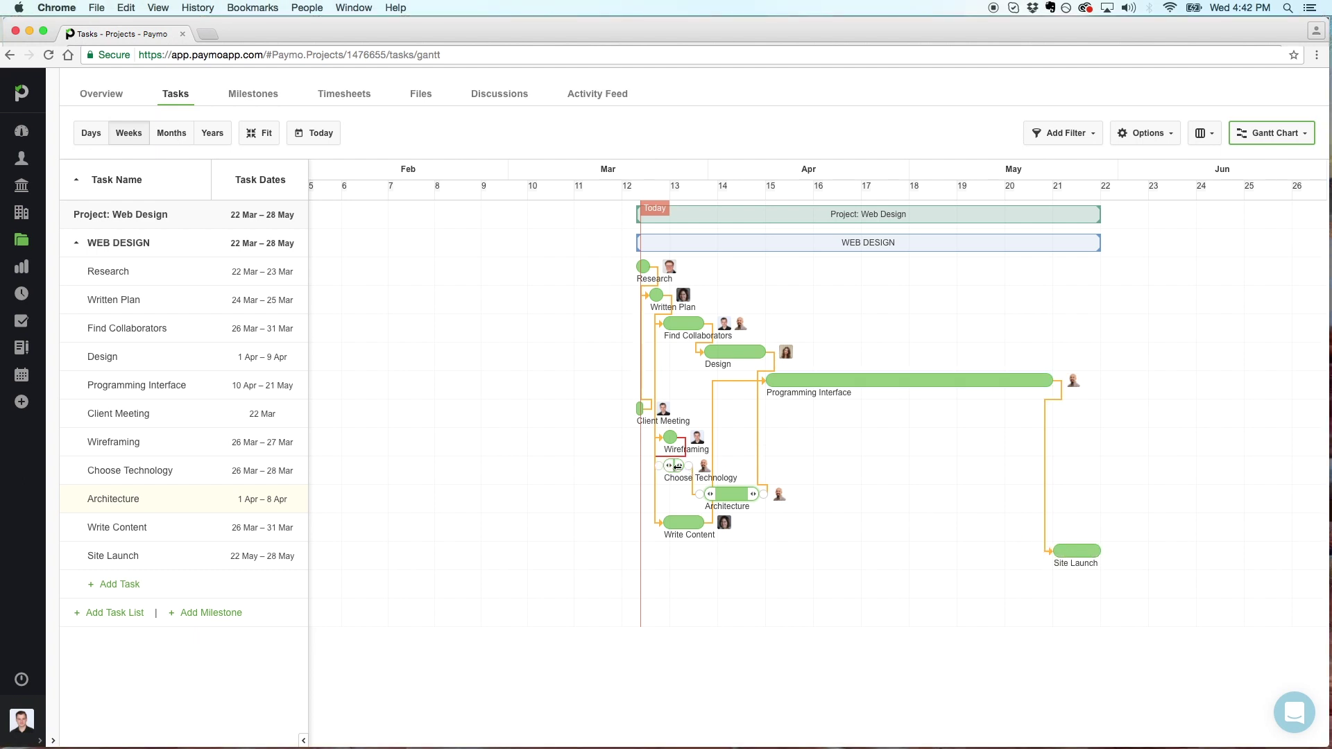
On the daily scale, move Choose Technology about two days later so it starts after Wireframing ends.
left_click(80, 141)
left_click_drag(808, 469, 887, 469)
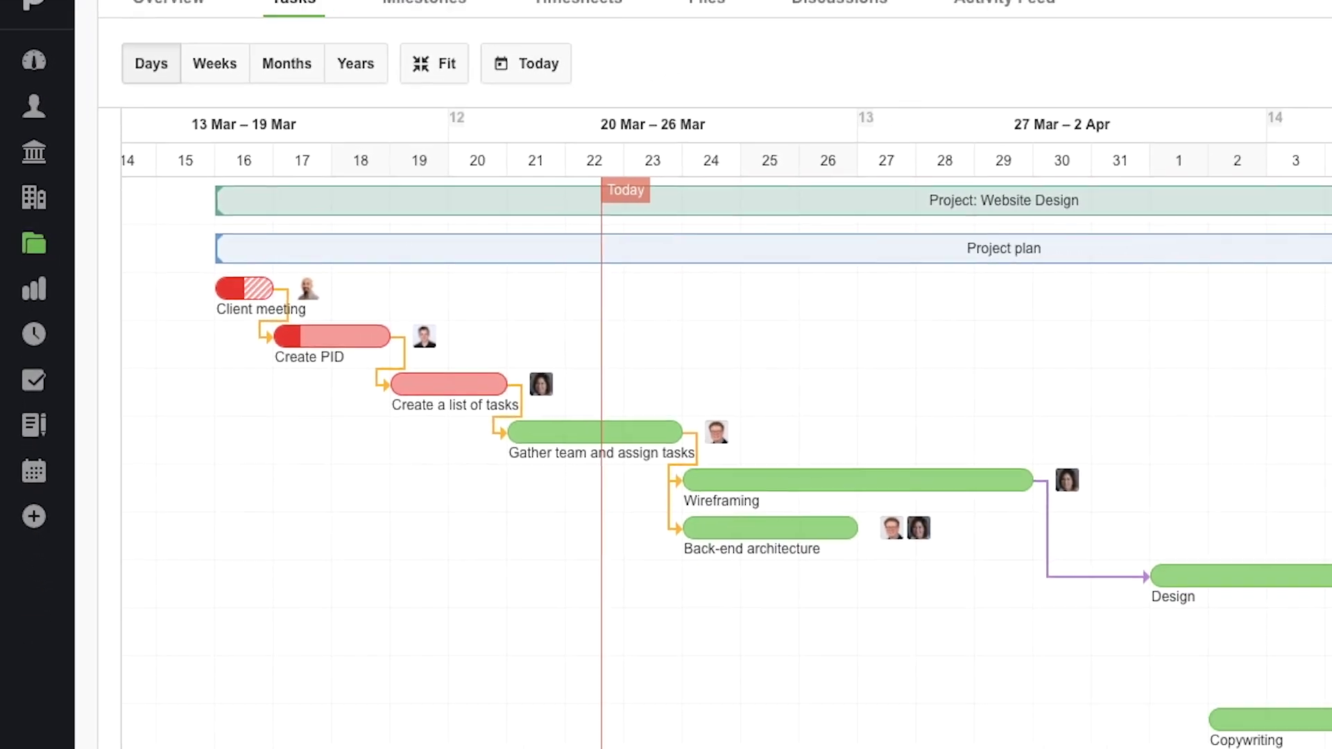
Compare the logged time entries with the estimated hours for the Create PID and Client meeting tasks of the Website Design project.
left_click(323, 337)
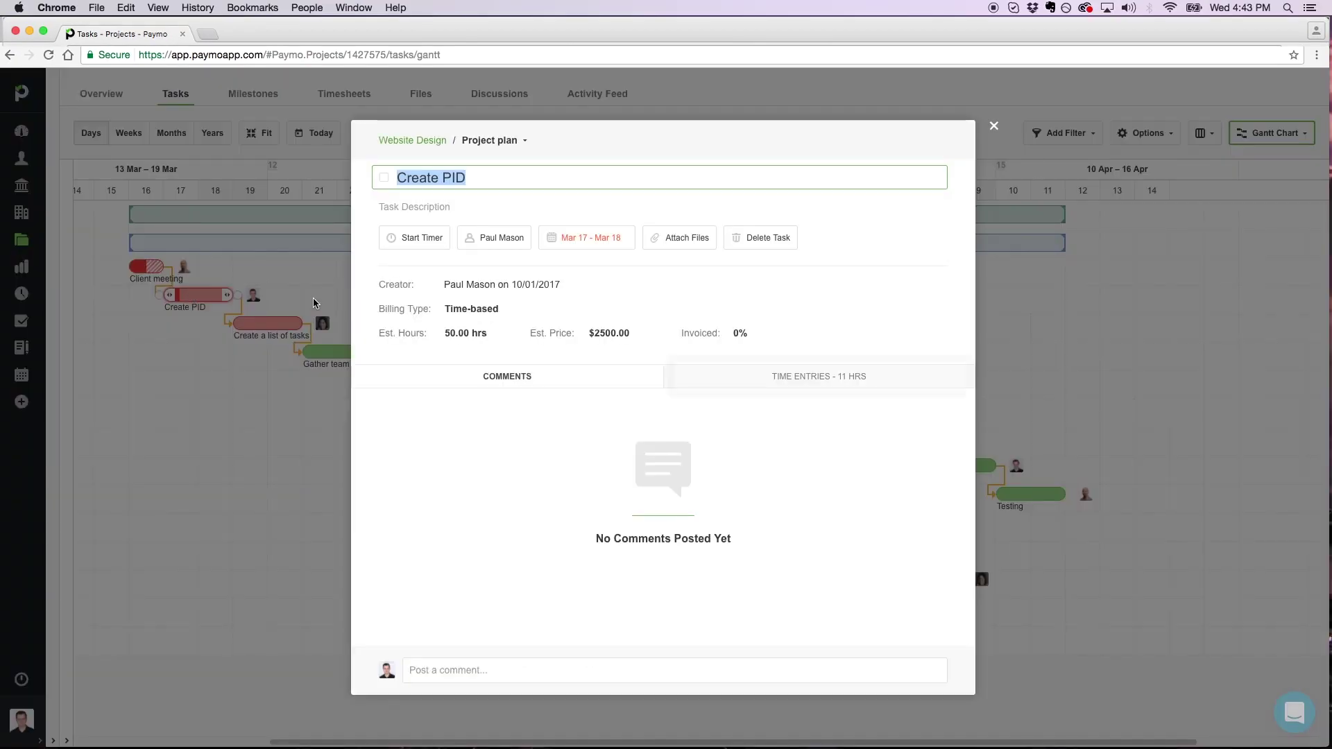
left_click(722, 383)
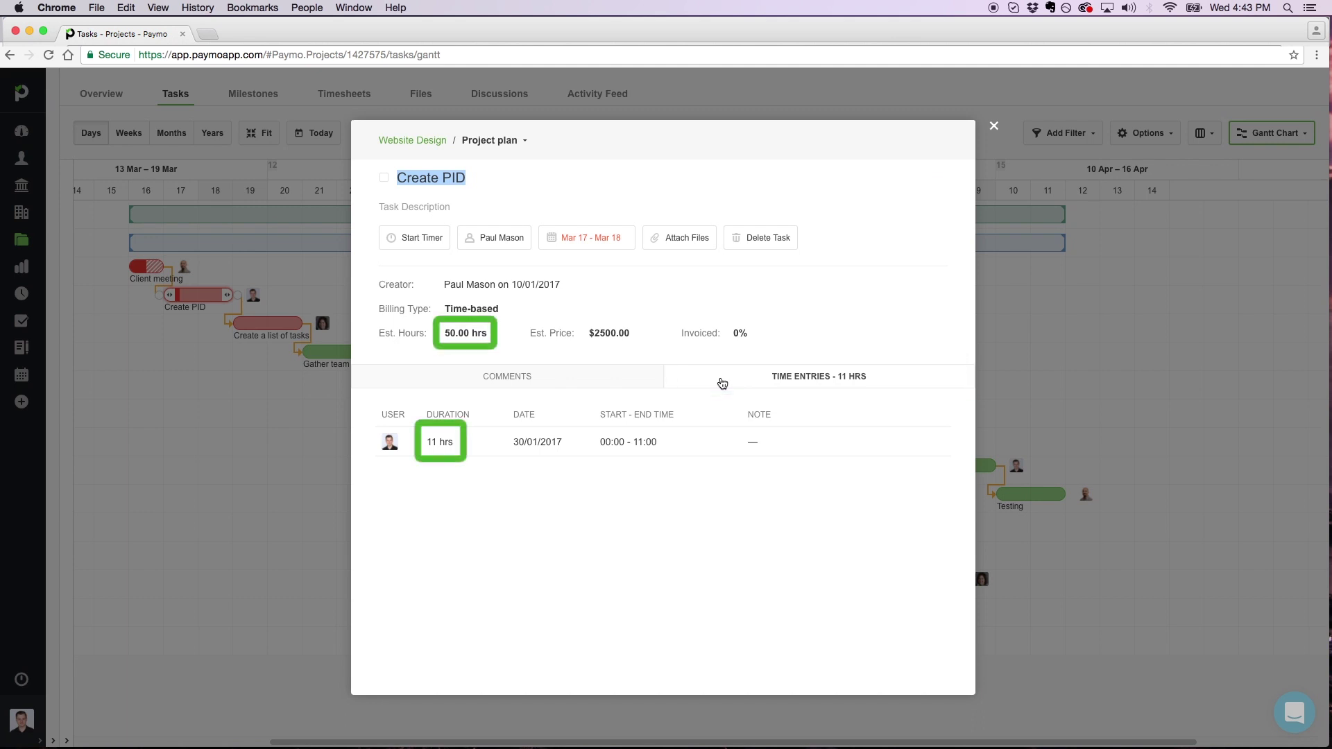
left_click(993, 127)
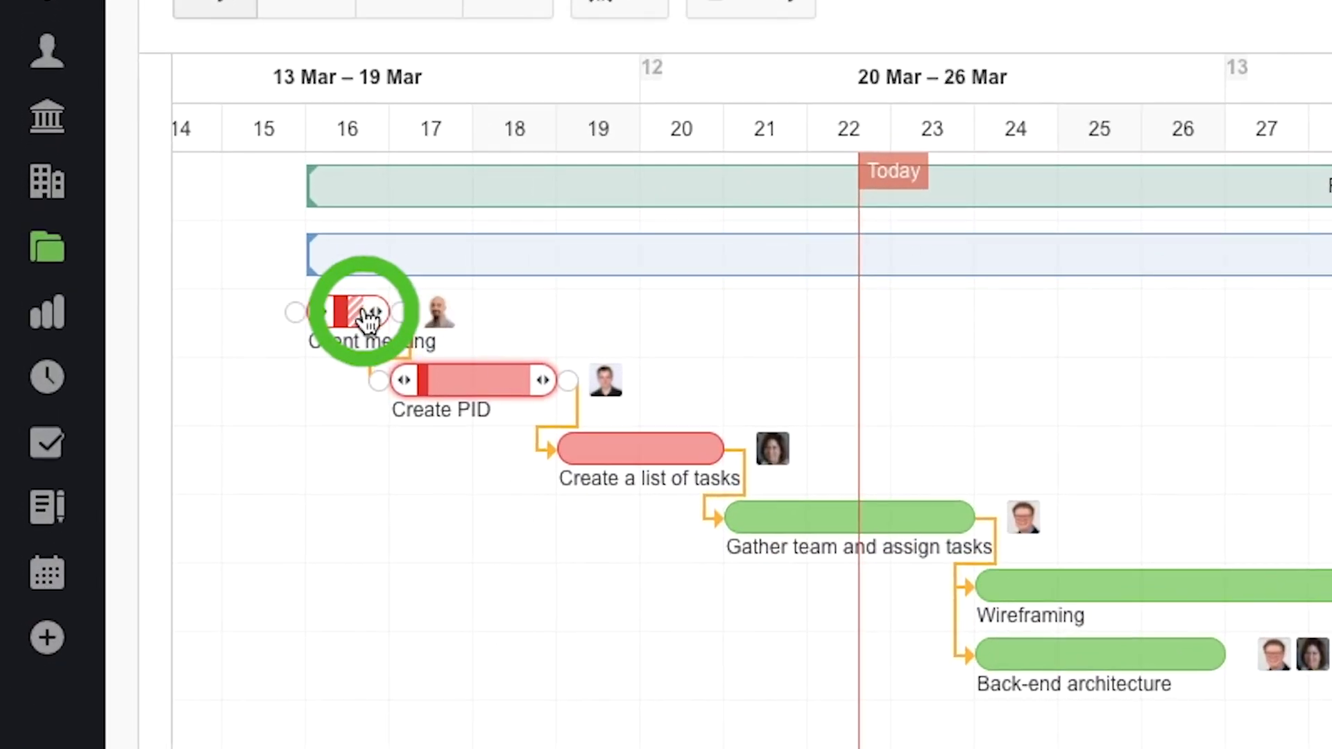
left_click(354, 320)
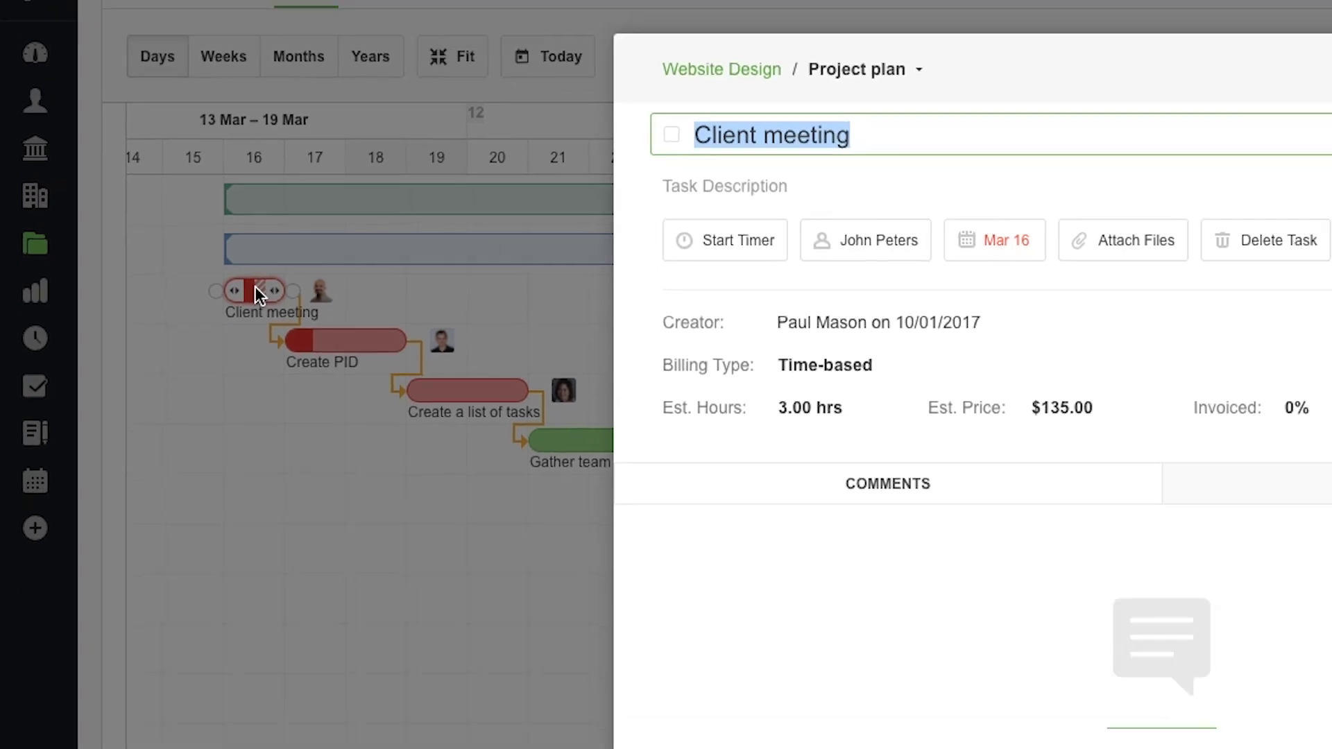
left_click(772, 385)
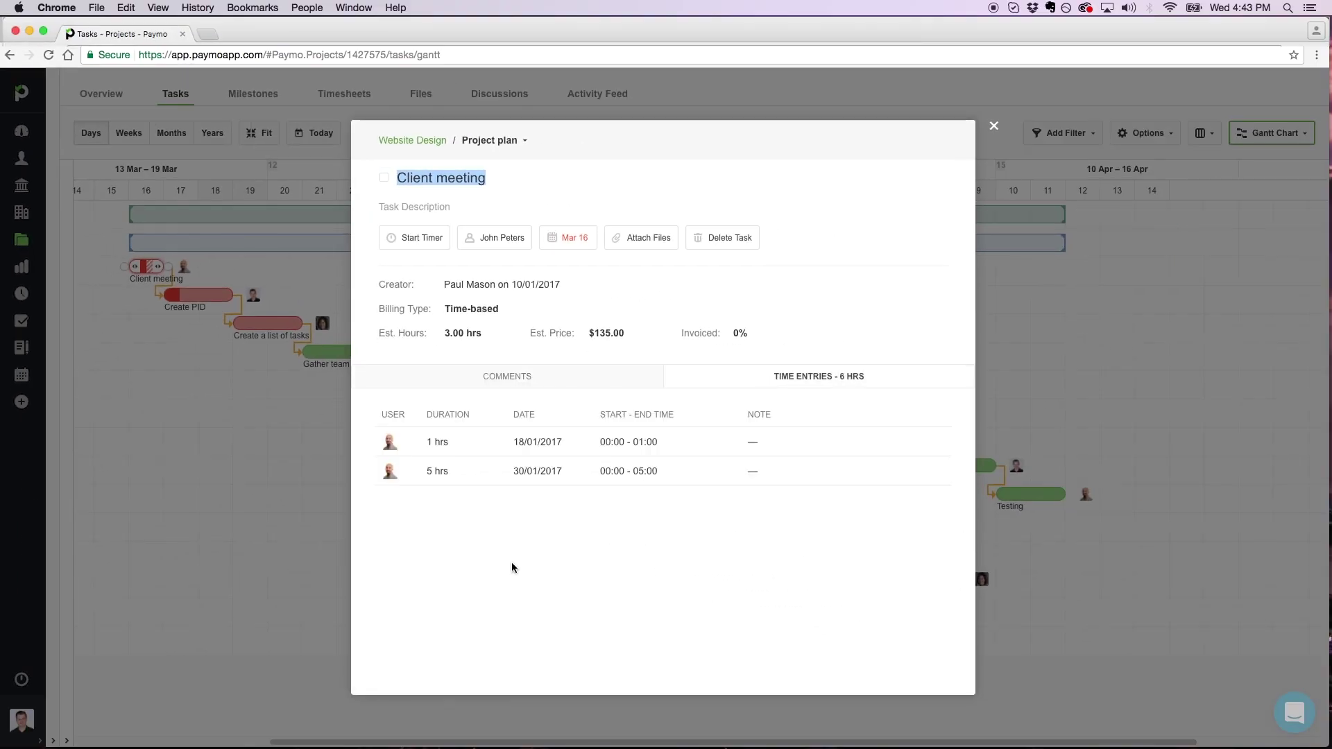